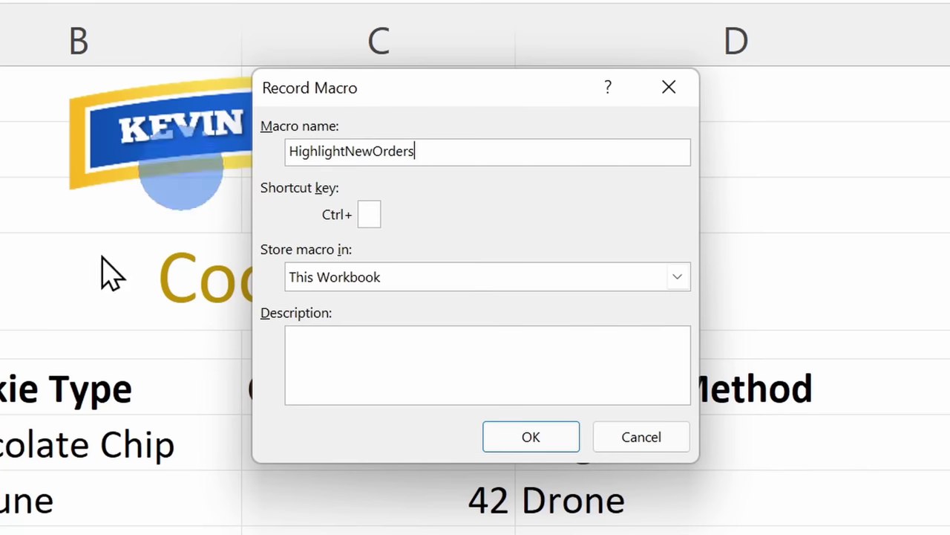
- Start recording a new macro named HighlightNewOrders on the Cookie Orders sheet
{"action": "left_click", "coordinate": [283, 192]}
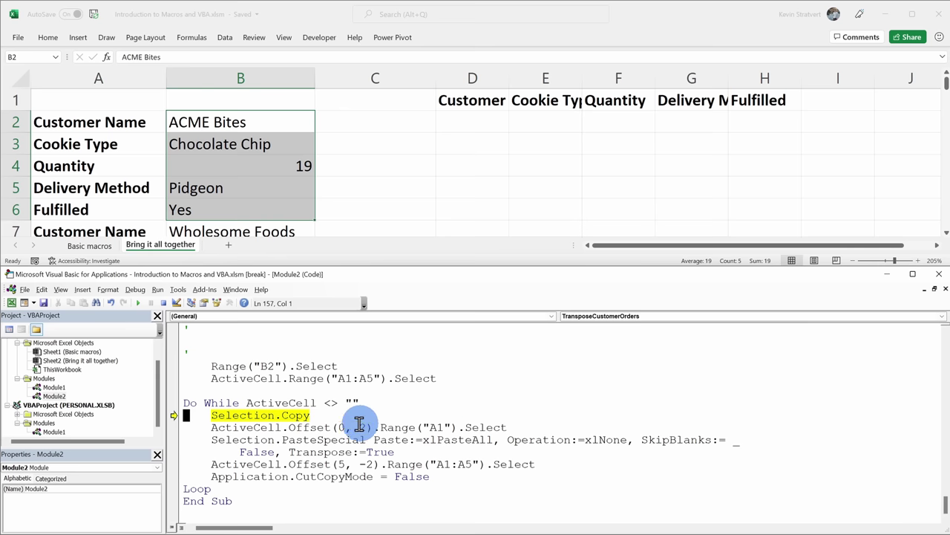
- Step through the TransposeCustomerOrders Do While loop line by line with F8
{"action": "key", "text": "F8"}
{"action": "key", "text": "F8"}
{"action": "key", "text": "F8"}
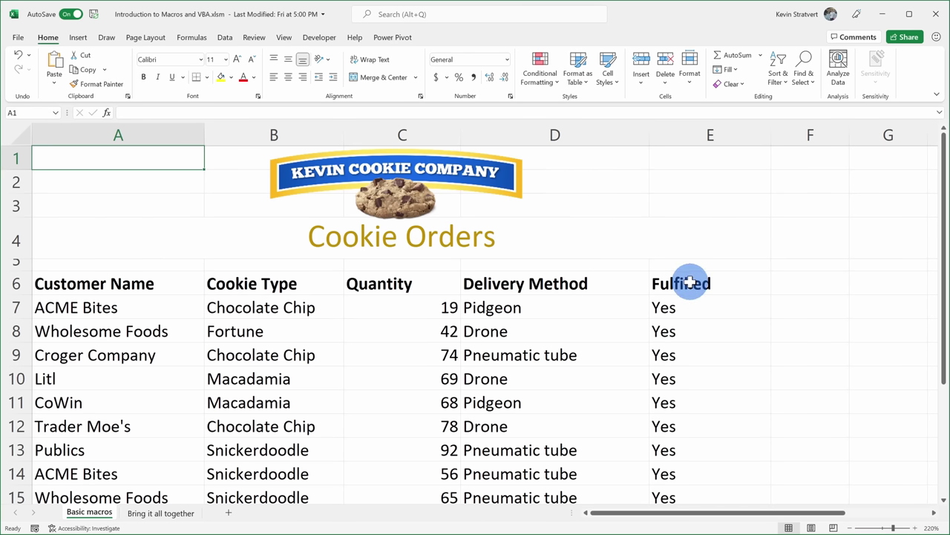
- Select the Croger Company order across A16:E16
{"action": "scroll", "coordinate": [690, 280], "scroll_direction": "down", "scroll_amount": 2}
{"action": "scroll", "coordinate": [690, 282], "scroll_direction": "up", "scroll_amount": 2}
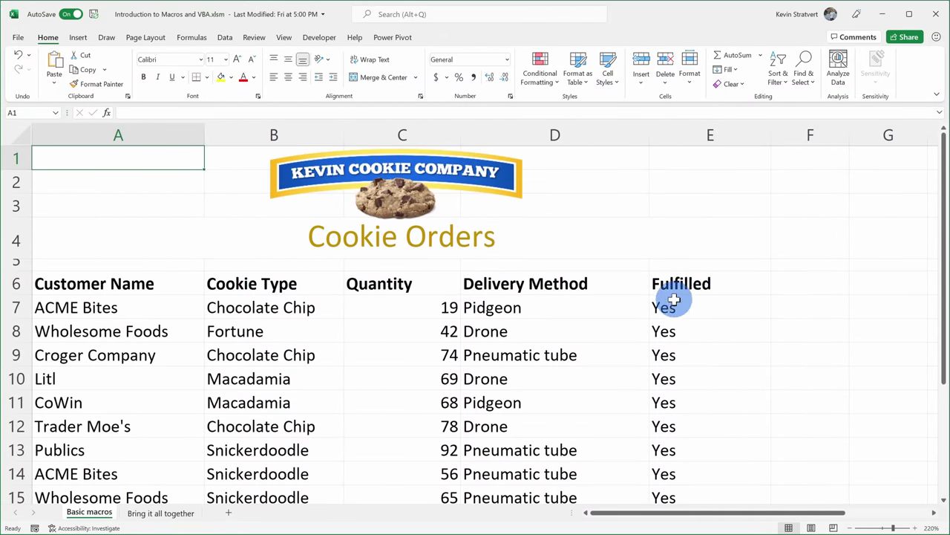
{"action": "scroll", "coordinate": [672, 319], "scroll_direction": "down", "scroll_amount": 3}
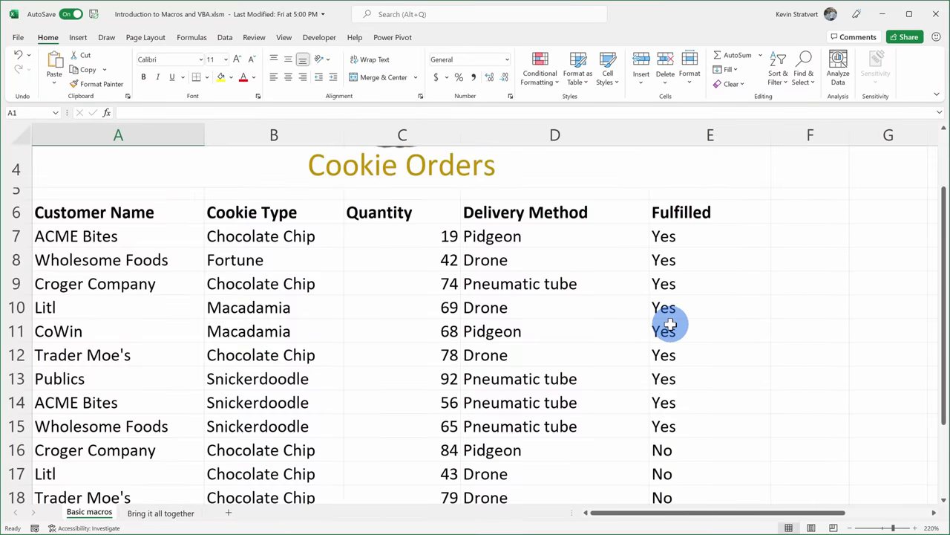
{"action": "left_click_drag", "start_coordinate": [671, 377], "coordinate": [185, 377]}
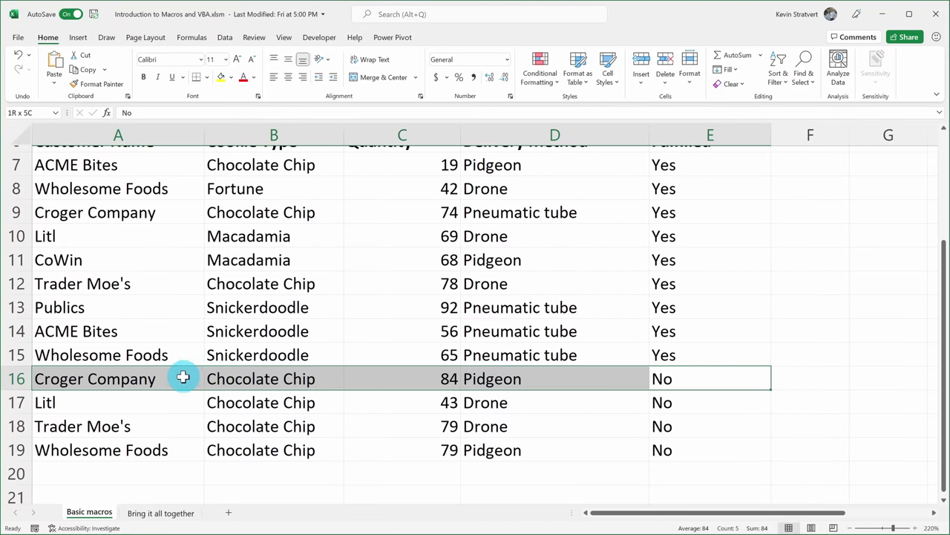
{"action": "left_click", "coordinate": [239, 340]}
{"action": "left_click", "coordinate": [148, 378]}
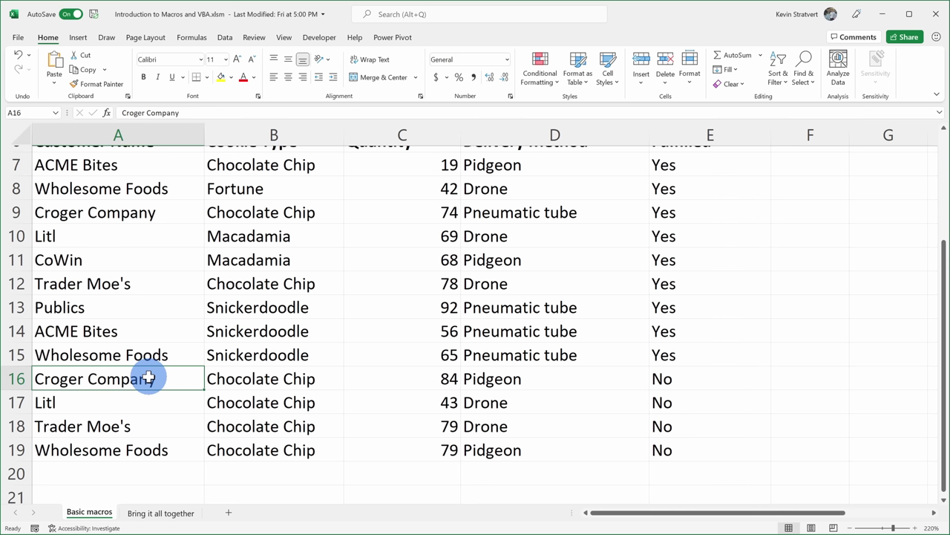
{"action": "left_click_drag", "start_coordinate": [148, 378], "coordinate": [722, 376]}
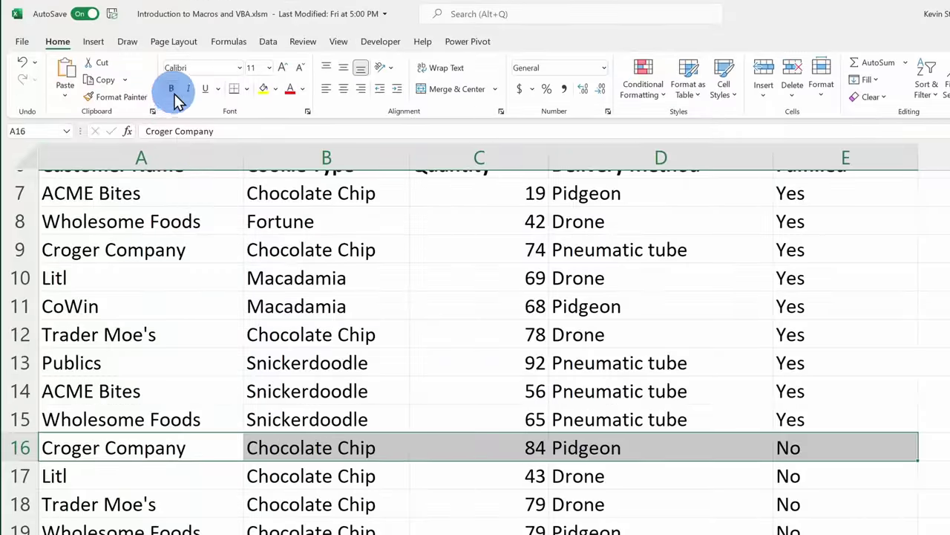
- Make the row 16 Croger Company order bold, italic, underlined with a gold fill
{"action": "left_click", "coordinate": [164, 87]}
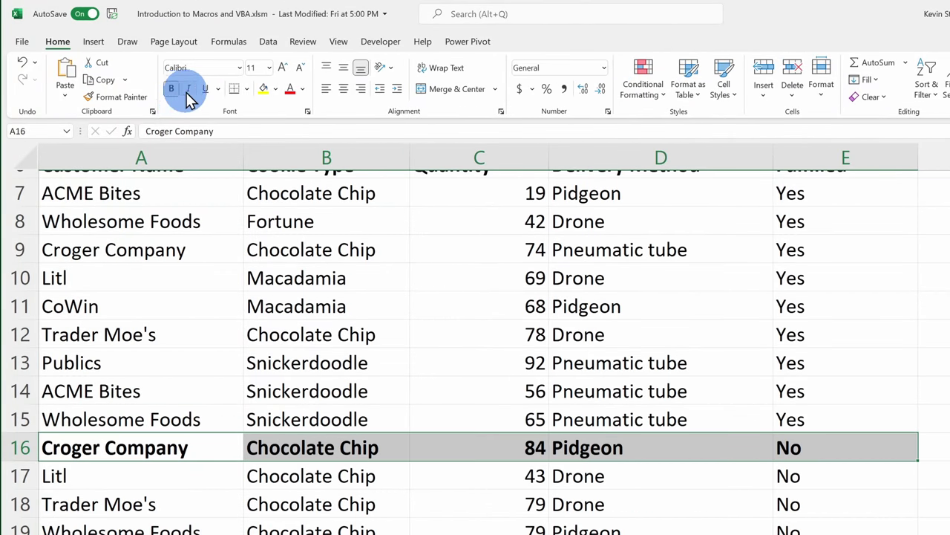
{"action": "left_click", "coordinate": [190, 92]}
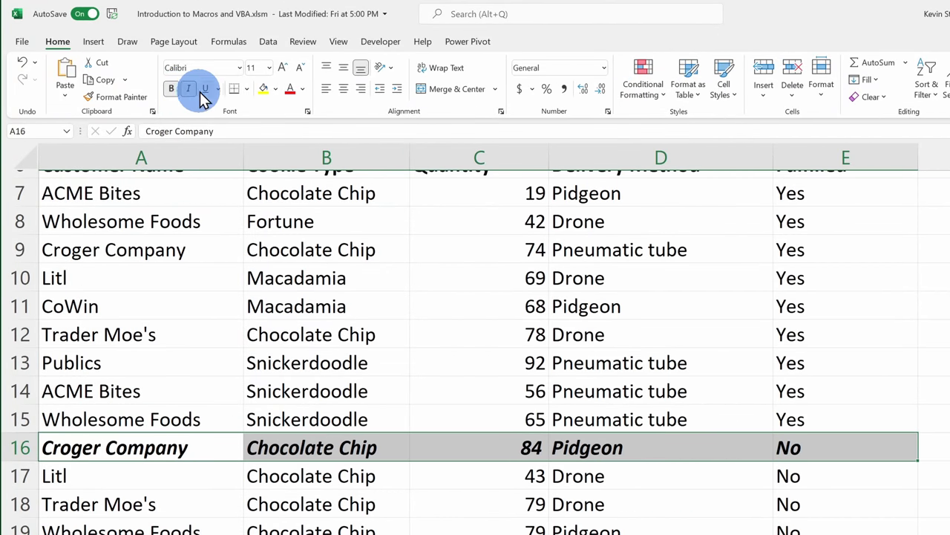
{"action": "left_click", "coordinate": [206, 91]}
{"action": "left_click", "coordinate": [275, 88]}
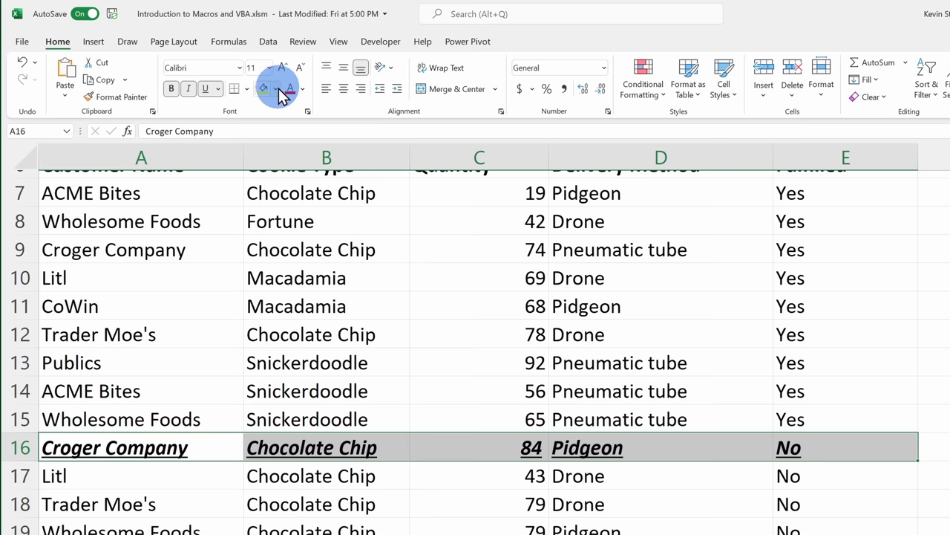
{"action": "left_click", "coordinate": [286, 214]}
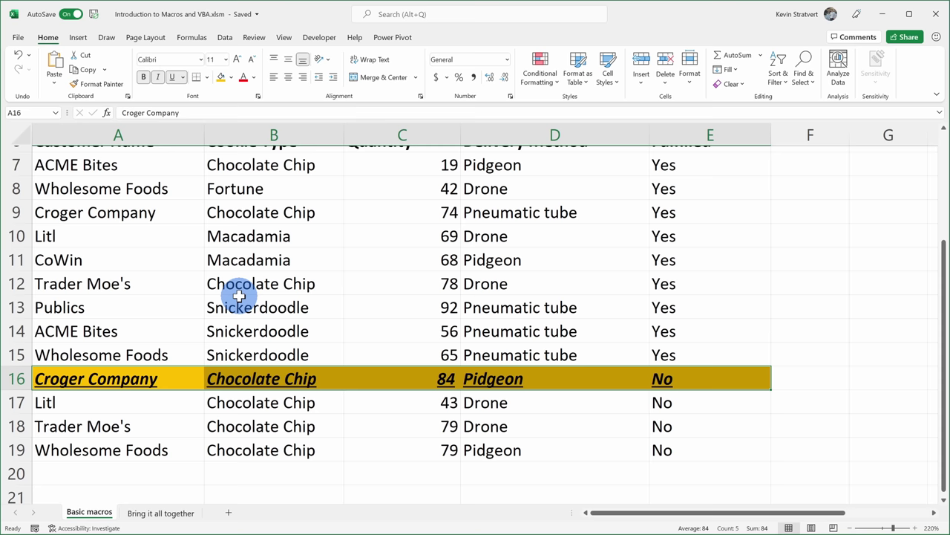
- Copy row 16's formatting onto the Litl order in A17:E17 with Format Painter
{"action": "left_click_drag", "start_coordinate": [138, 401], "coordinate": [688, 394]}
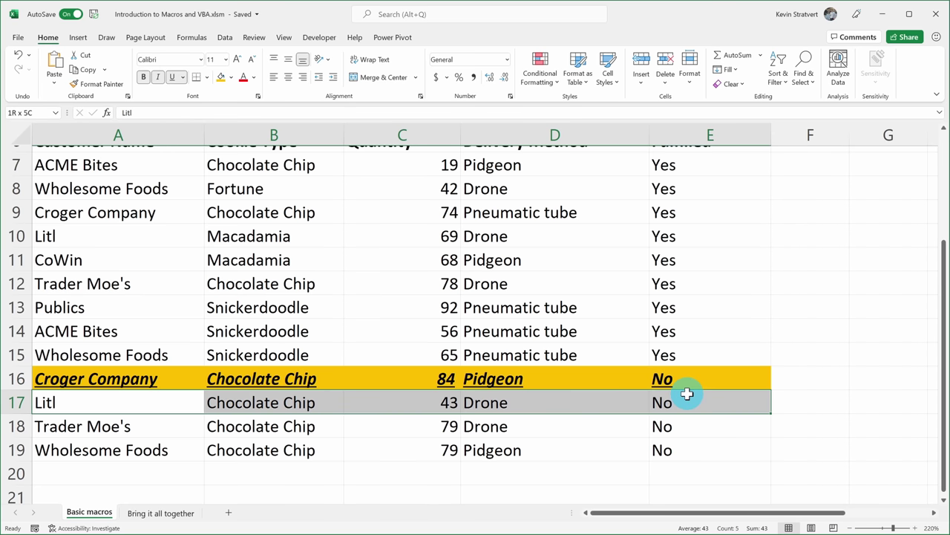
{"action": "left_click", "coordinate": [159, 379]}
{"action": "left_click", "coordinate": [106, 85]}
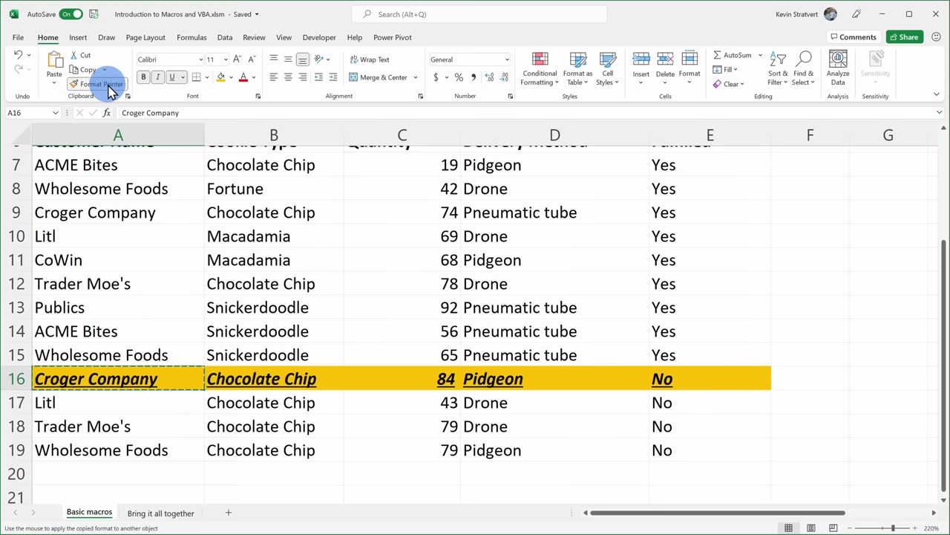
{"action": "left_click_drag", "start_coordinate": [117, 401], "coordinate": [683, 394]}
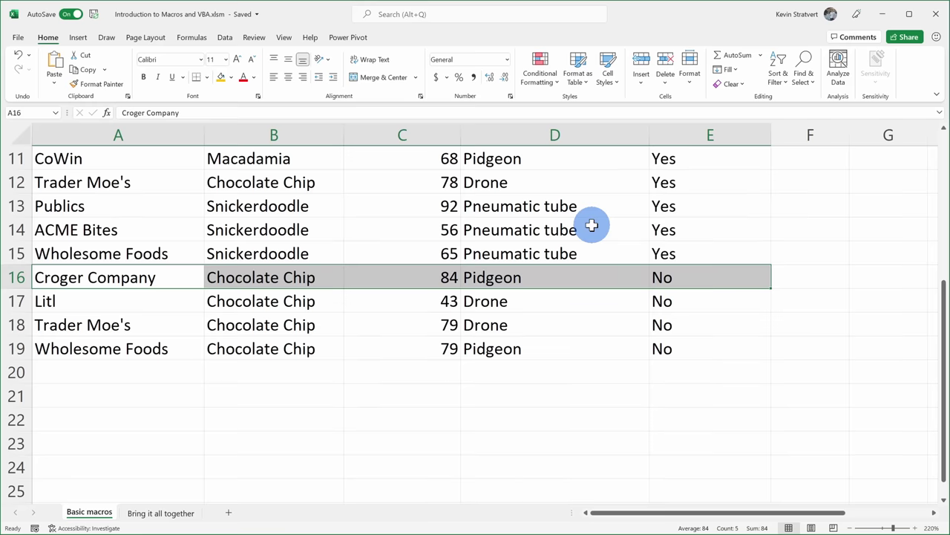
{"action": "scroll", "coordinate": [594, 224], "scroll_direction": "down", "scroll_amount": 2}
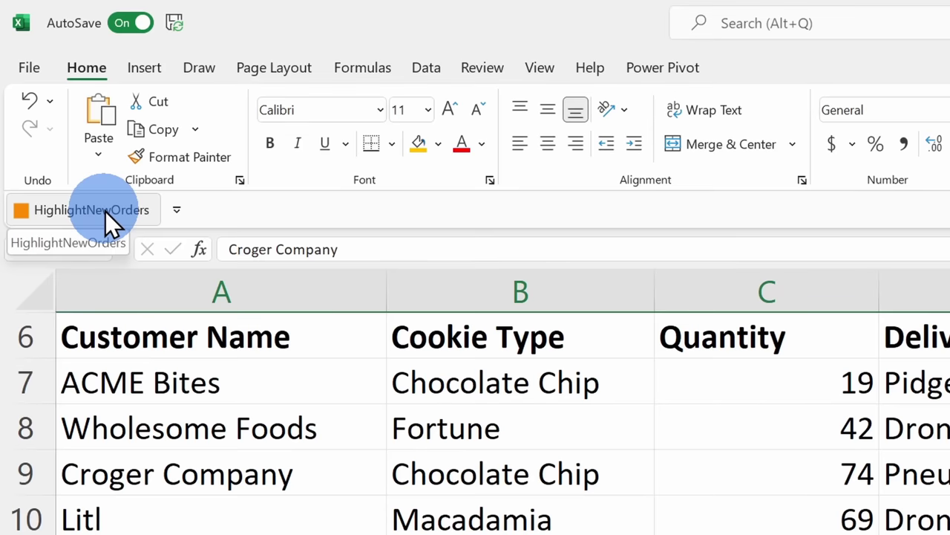
- Run the macro from the company logo, then begin a new recording via View > Macros
{"action": "left_click", "coordinate": [105, 211]}
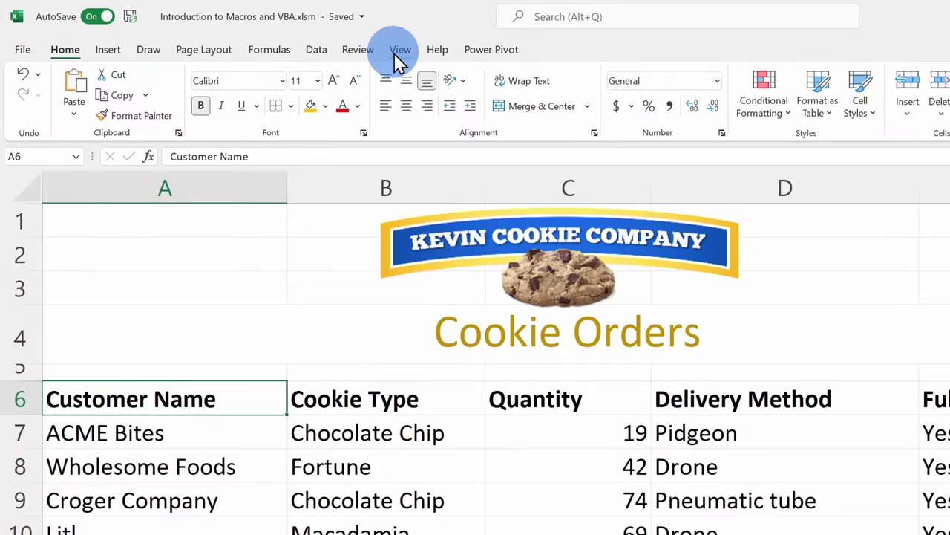
{"action": "left_click", "coordinate": [399, 50]}
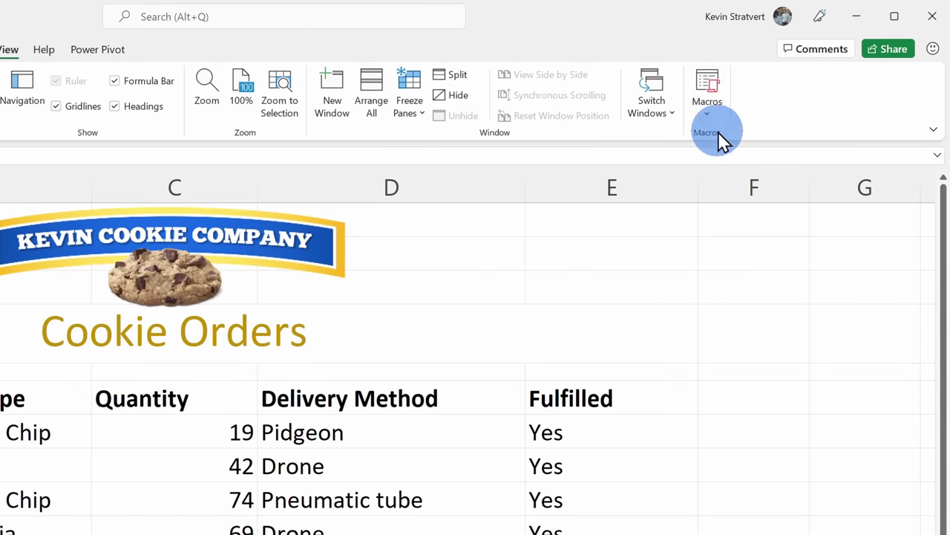
{"action": "left_click", "coordinate": [707, 117]}
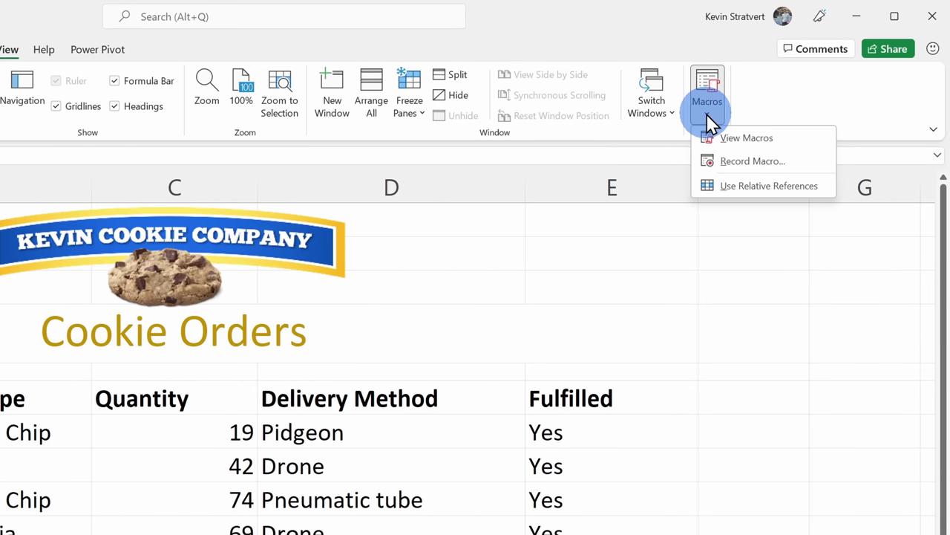
{"action": "left_click", "coordinate": [745, 159]}
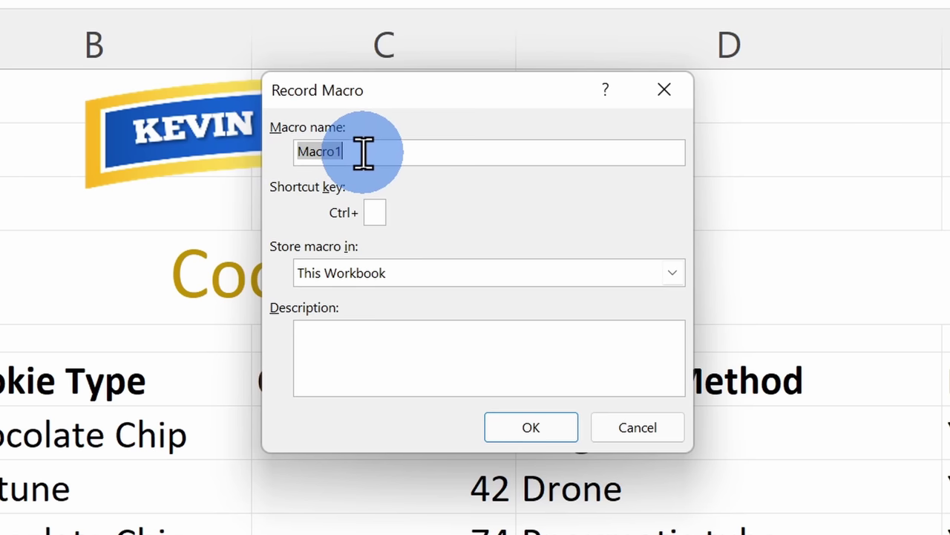
- Replace the default Macro1 name with HighlightNewOrders
{"action": "key", "text": "ctrl+v"}
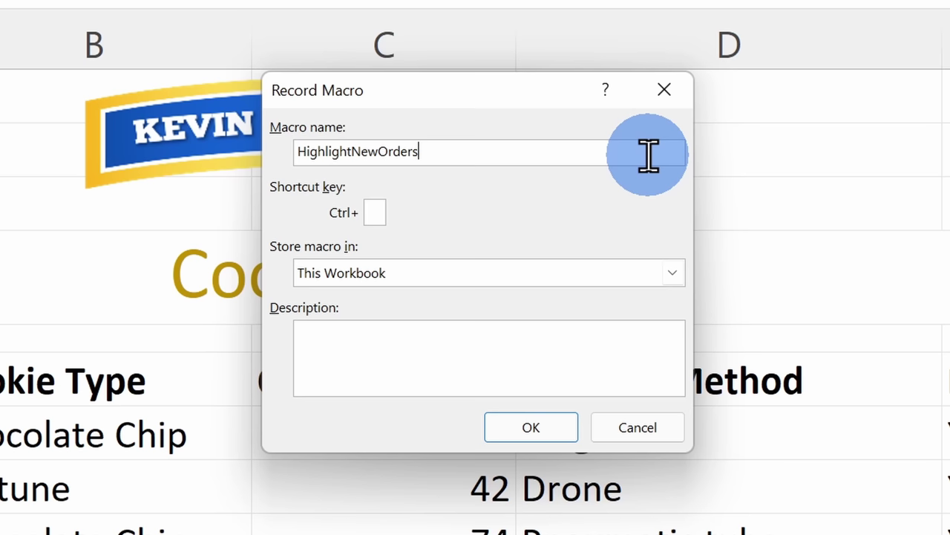
{"action": "key", "text": "Tab"}
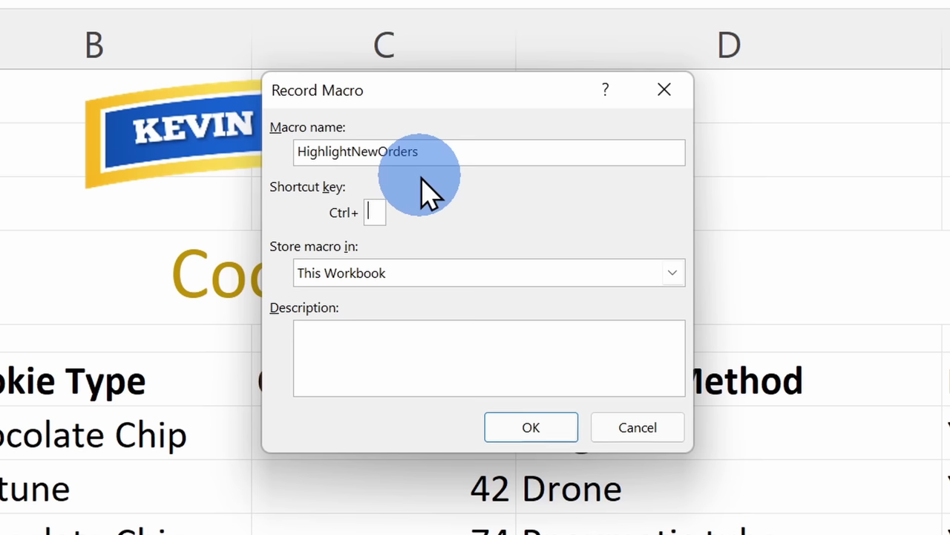
- Assign the shortcut Ctrl+Shift+N and keep the macro stored in This Workbook
{"action": "left_click", "coordinate": [371, 214]}
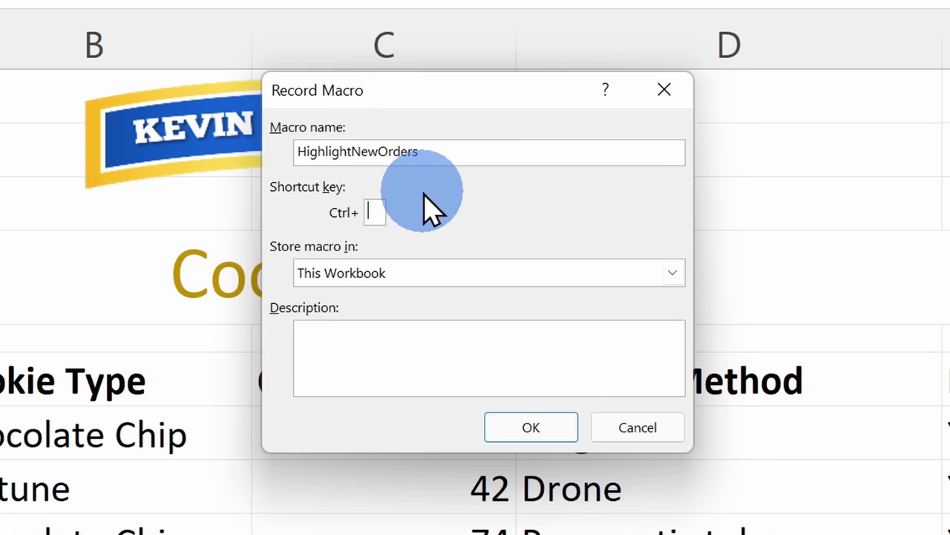
{"action": "type", "text": "N"}
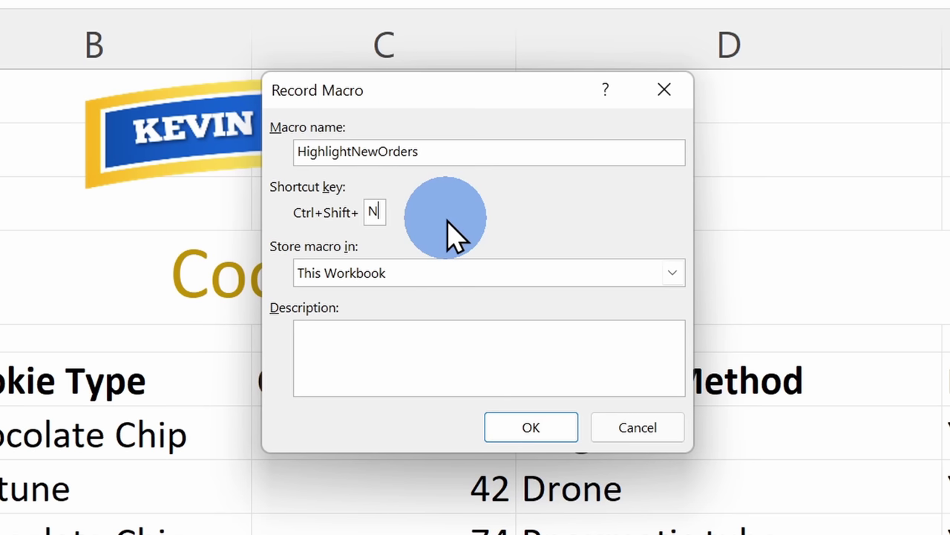
{"action": "left_click", "coordinate": [455, 277]}
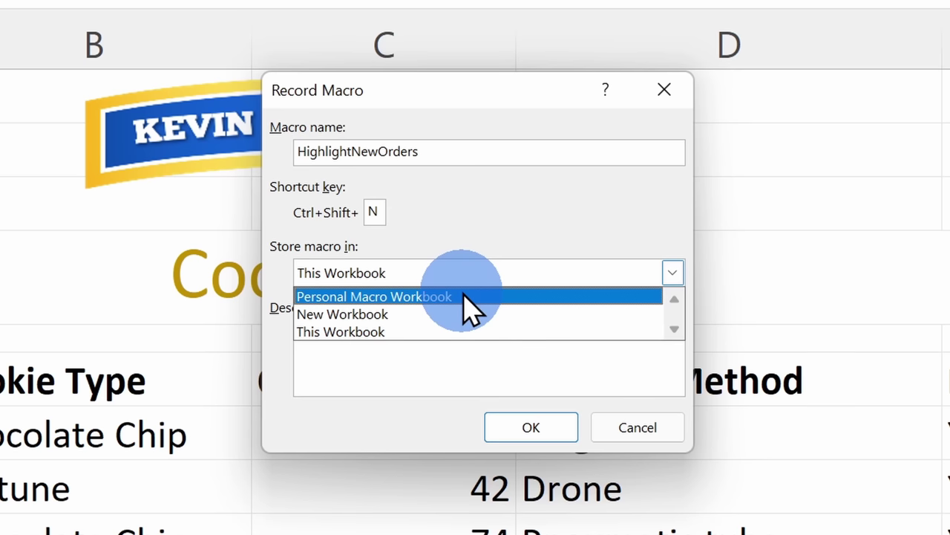
{"action": "left_click", "coordinate": [470, 256]}
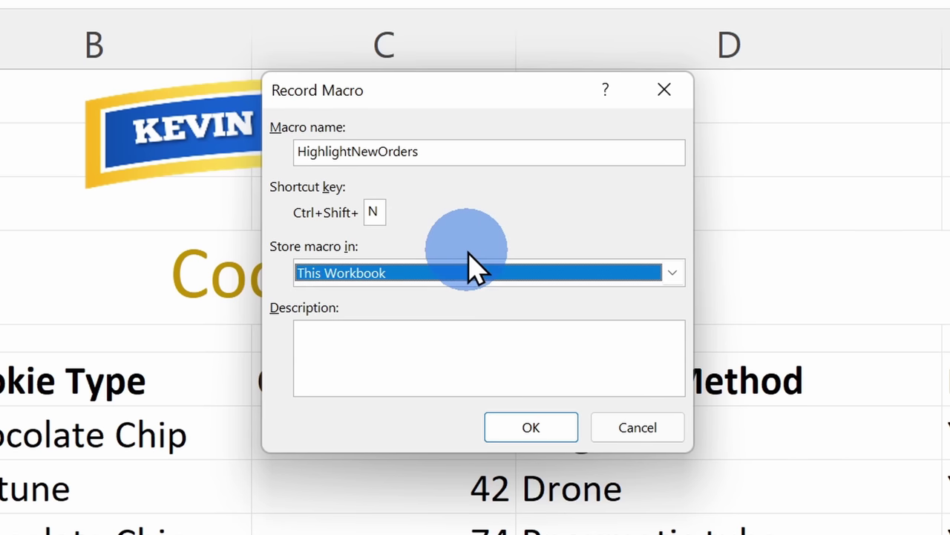
- Describe the macro as 'Applies formatting to unfilled orders so we don't miss them.' and start recording
{"action": "left_click", "coordinate": [417, 332]}
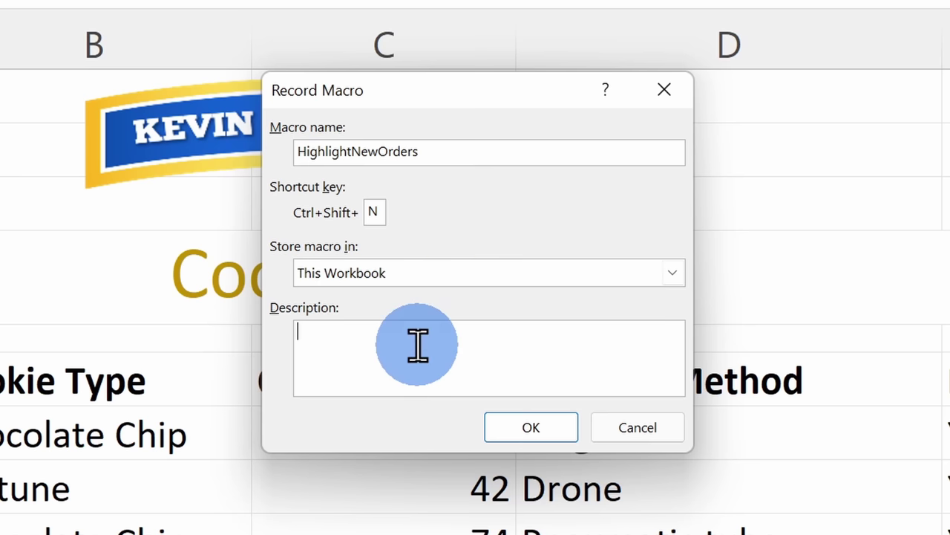
{"action": "type", "text": "Applies formatting to unfilled orders so we don't miss them."}
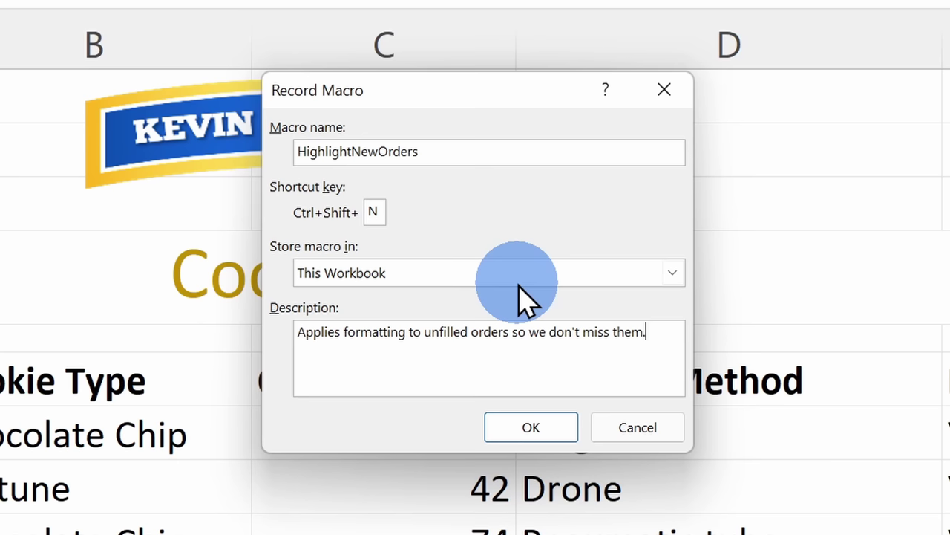
{"action": "left_click", "coordinate": [538, 427]}
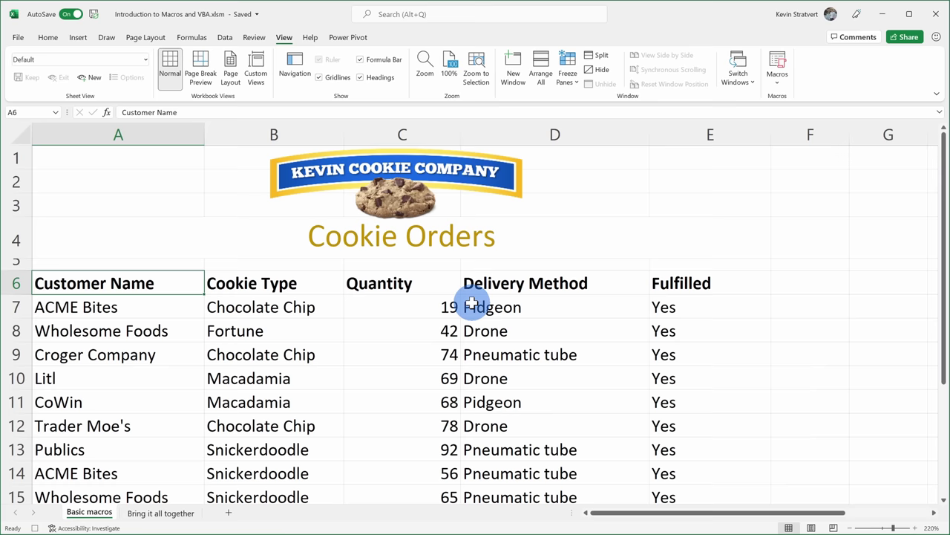
- Select the Croger Company order in A16:E16
{"action": "scroll", "coordinate": [228, 304], "scroll_direction": "down", "scroll_amount": 1}
{"action": "scroll", "coordinate": [229, 304], "scroll_direction": "down", "scroll_amount": 1}
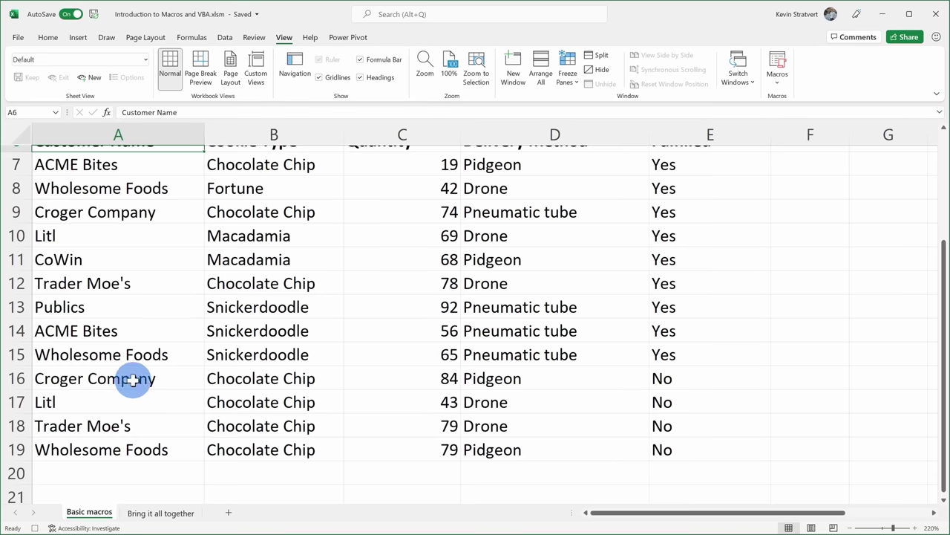
{"action": "left_click_drag", "start_coordinate": [153, 380], "coordinate": [685, 374]}
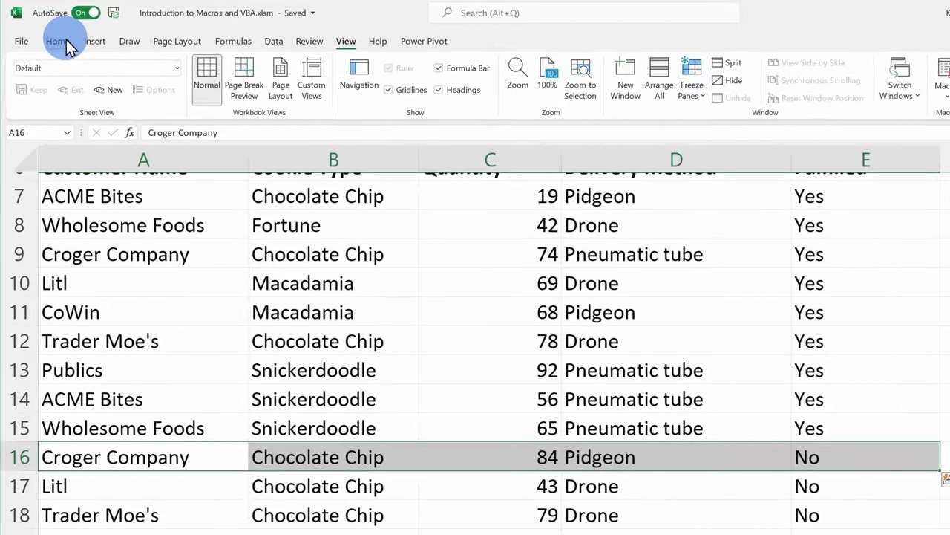
- Make row 16 bold, italic, underlined and gold-filled while the macro records
{"action": "left_click", "coordinate": [66, 43]}
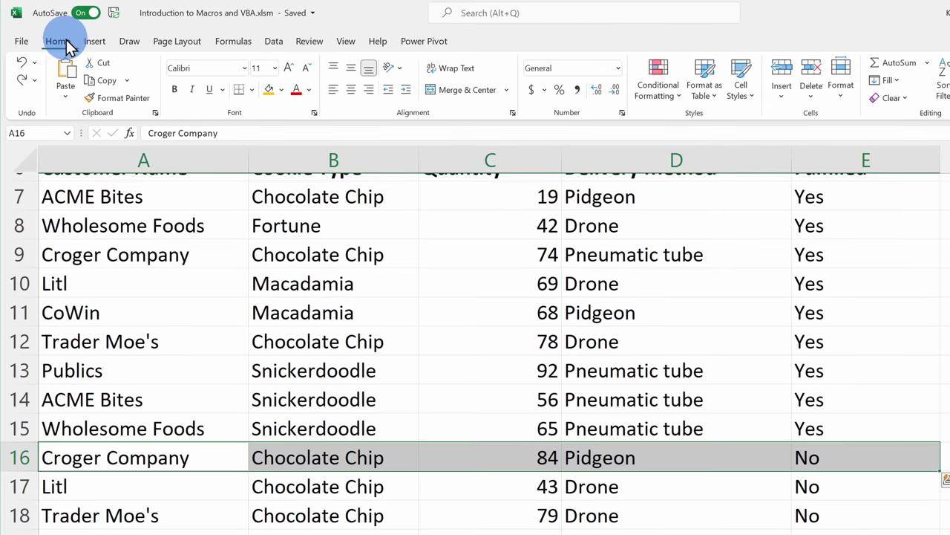
{"action": "left_click", "coordinate": [176, 94]}
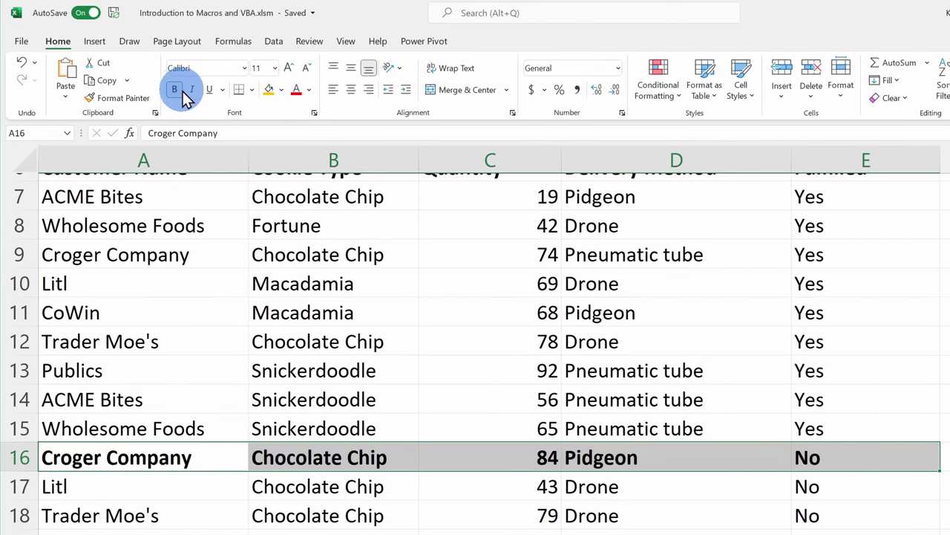
{"action": "left_click", "coordinate": [192, 95]}
{"action": "left_click", "coordinate": [209, 92]}
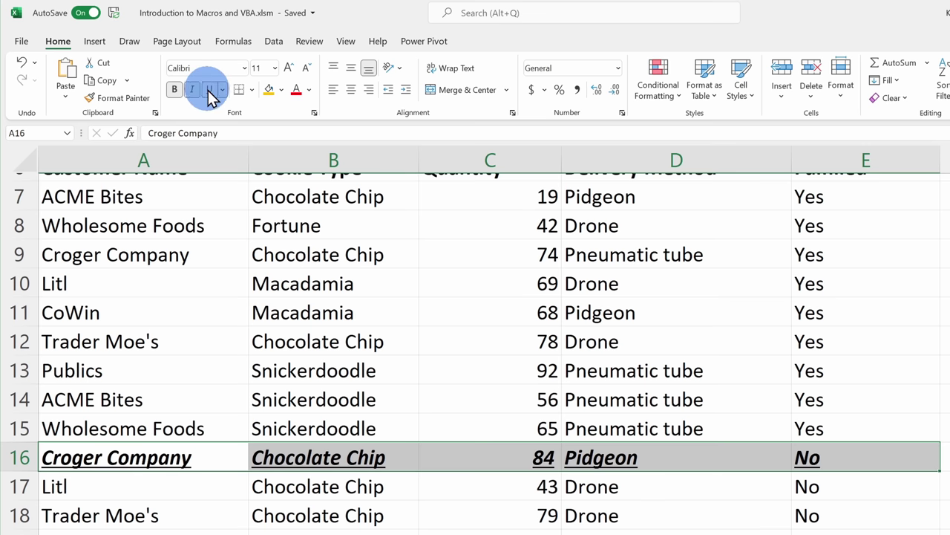
{"action": "left_click", "coordinate": [270, 90]}
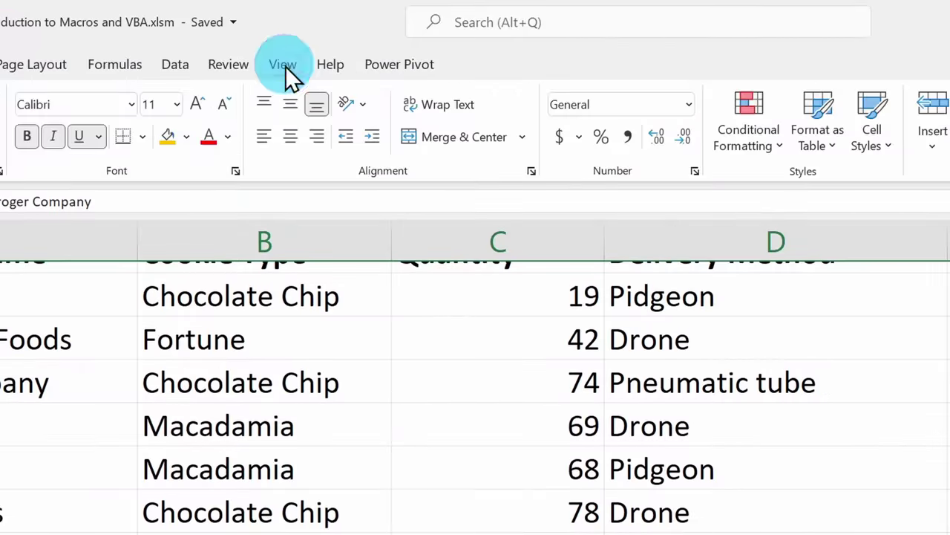
{"action": "left_click", "coordinate": [285, 66]}
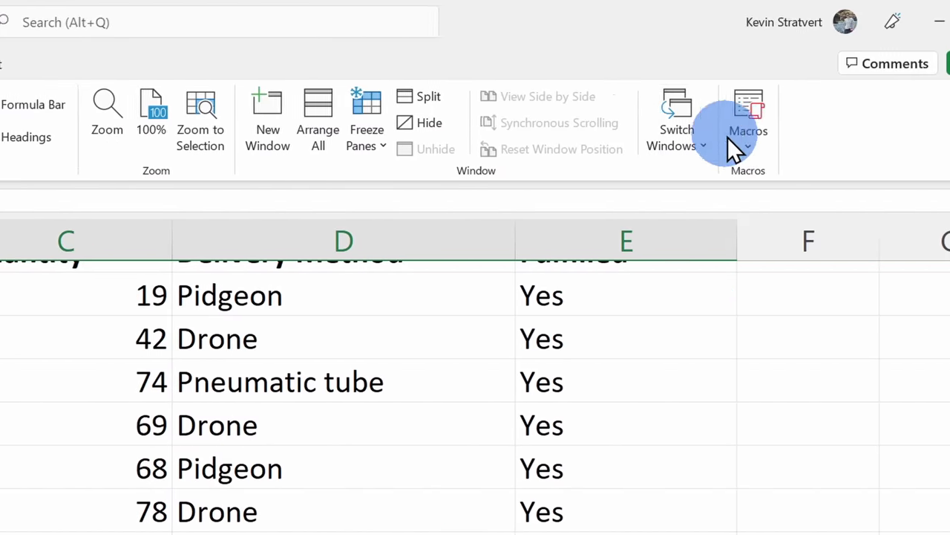
- Open the View tab's Macros dropdown to stop recording
{"action": "left_click", "coordinate": [640, 127]}
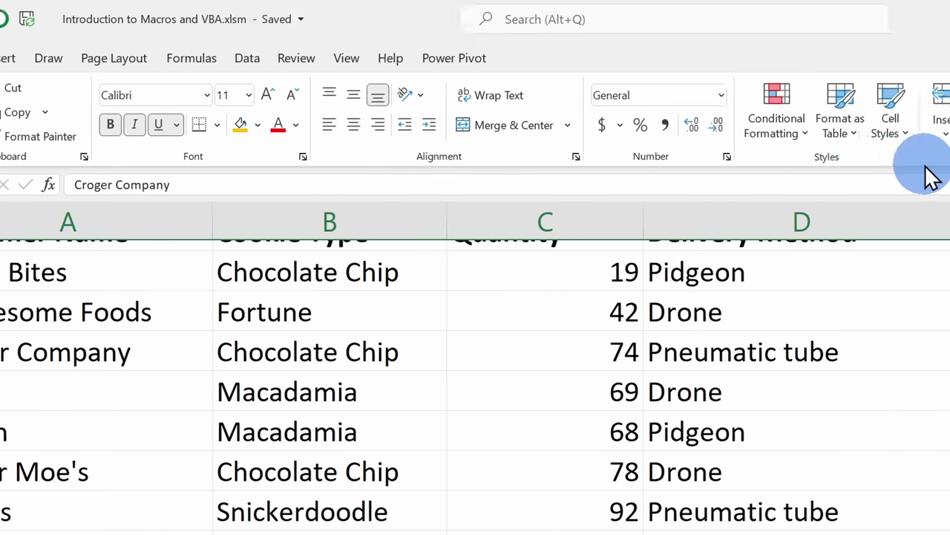
- Clear all formats from row 16's Croger Company order, removing bold, italic, underline and gold fill
{"action": "left_click", "coordinate": [598, 138]}
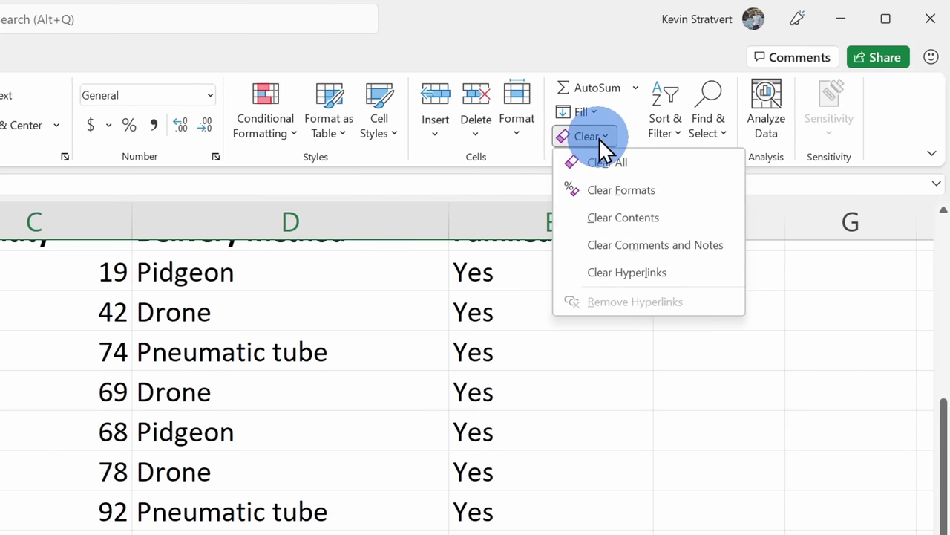
{"action": "left_click", "coordinate": [620, 191]}
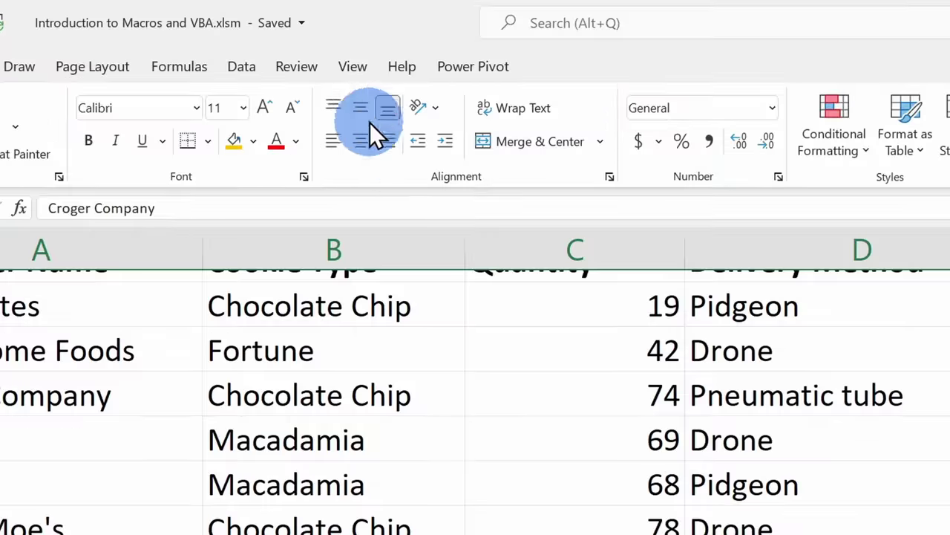
- Run HighlightNewOrders from the View Macros list to re-highlight the row 16 Croger Company order
{"action": "left_click", "coordinate": [353, 67]}
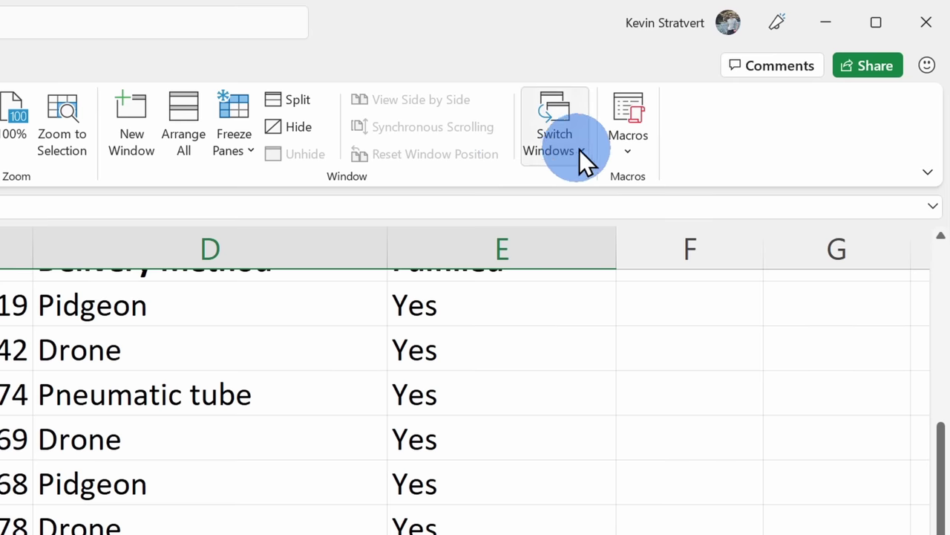
{"action": "left_click", "coordinate": [632, 147]}
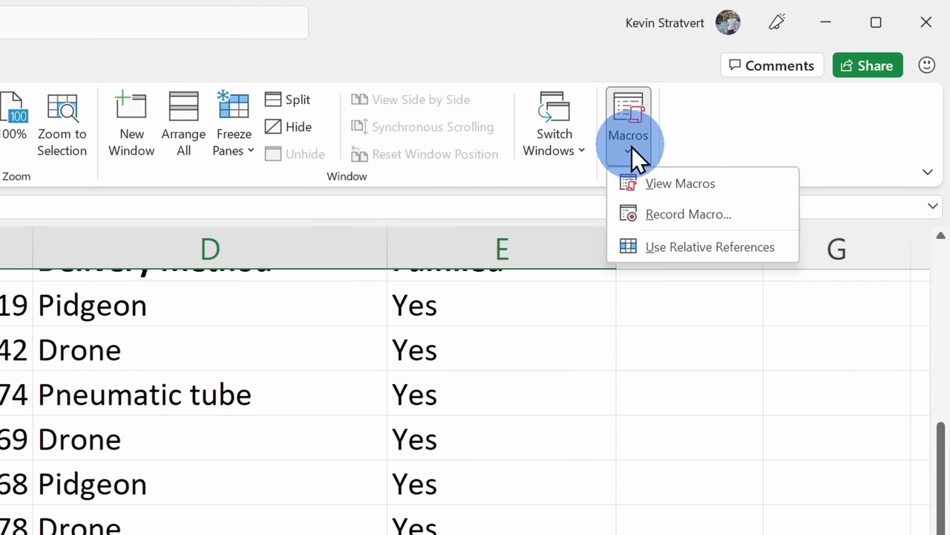
{"action": "left_click", "coordinate": [672, 184]}
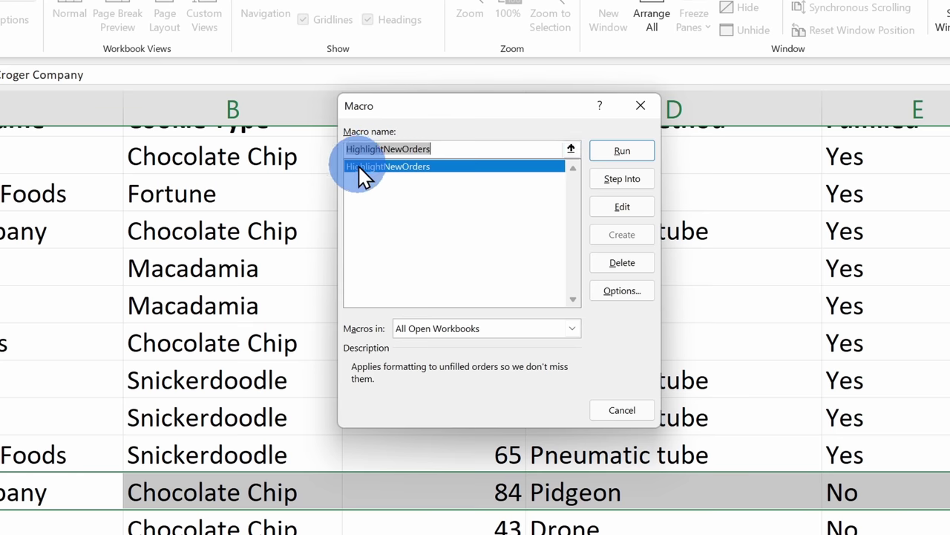
{"action": "left_click", "coordinate": [37, 317]}
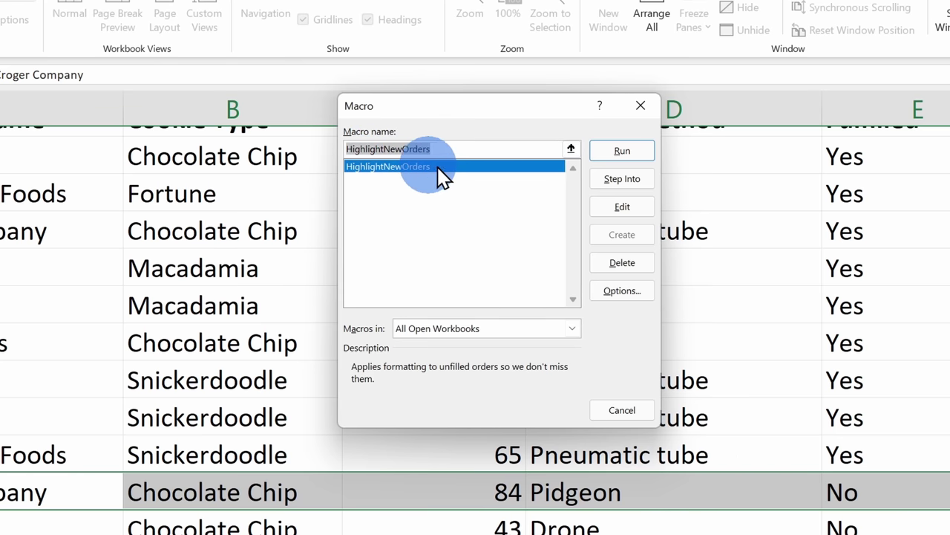
{"action": "left_click", "coordinate": [618, 151]}
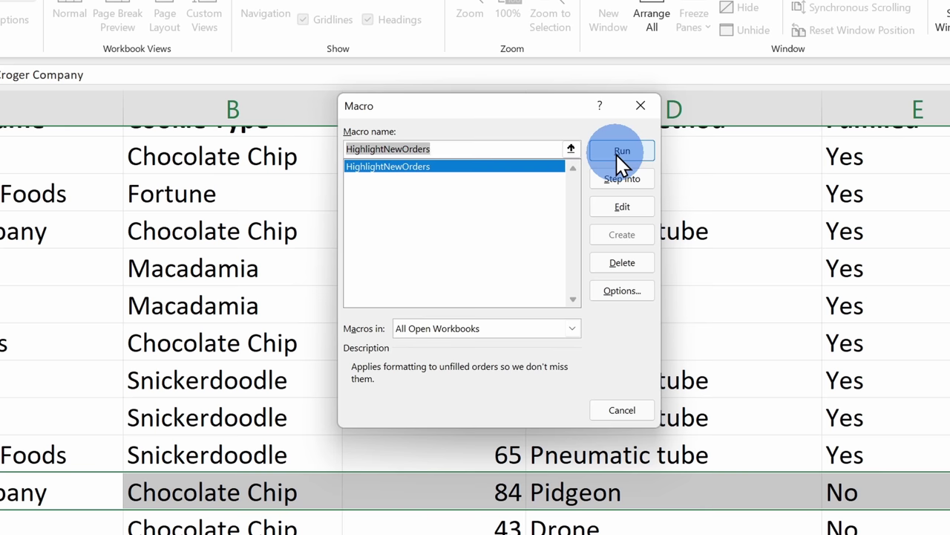
{"action": "left_click", "coordinate": [436, 174]}
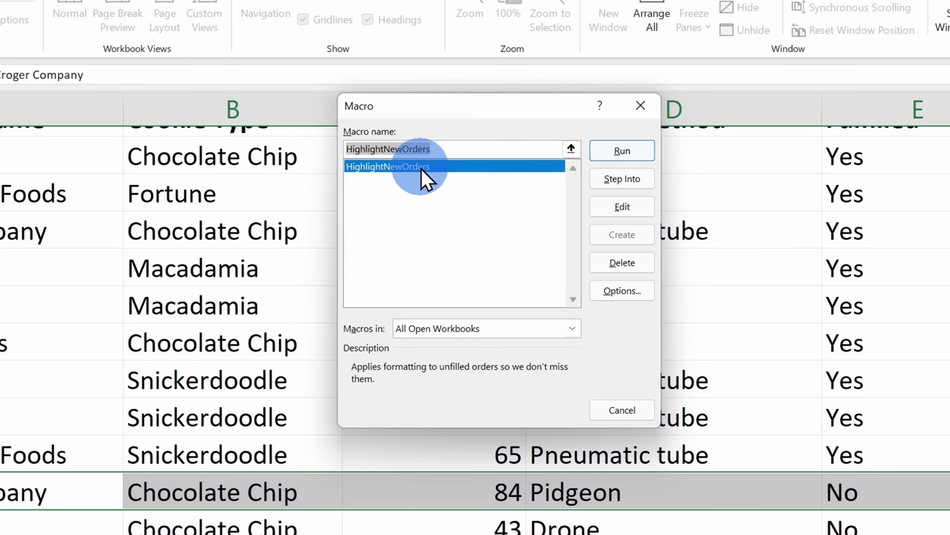
{"action": "left_click", "coordinate": [623, 148]}
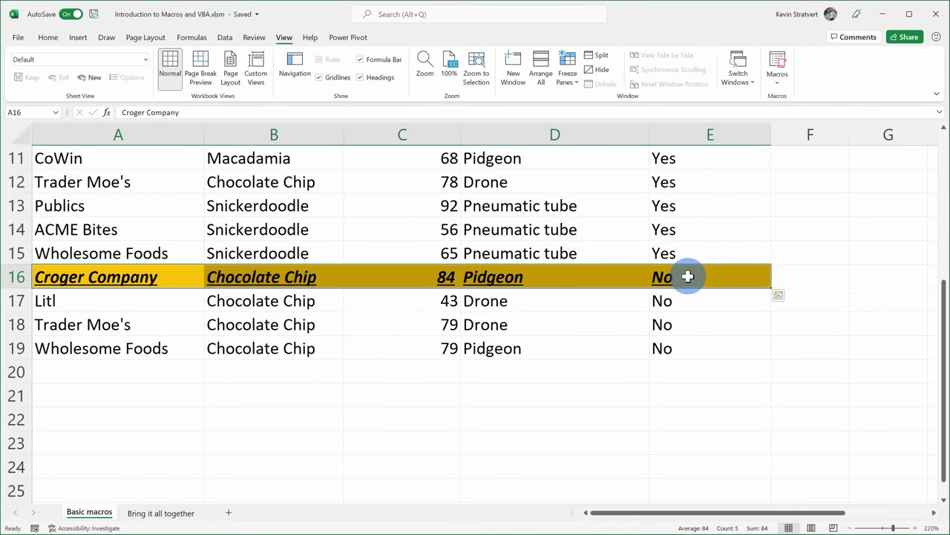
- Clear row 16's formats, then rerun HighlightNewOrders with its Ctrl+Shift+F shortcut
{"action": "left_click", "coordinate": [47, 37]}
{"action": "left_click", "coordinate": [731, 83]}
{"action": "left_click", "coordinate": [742, 113]}
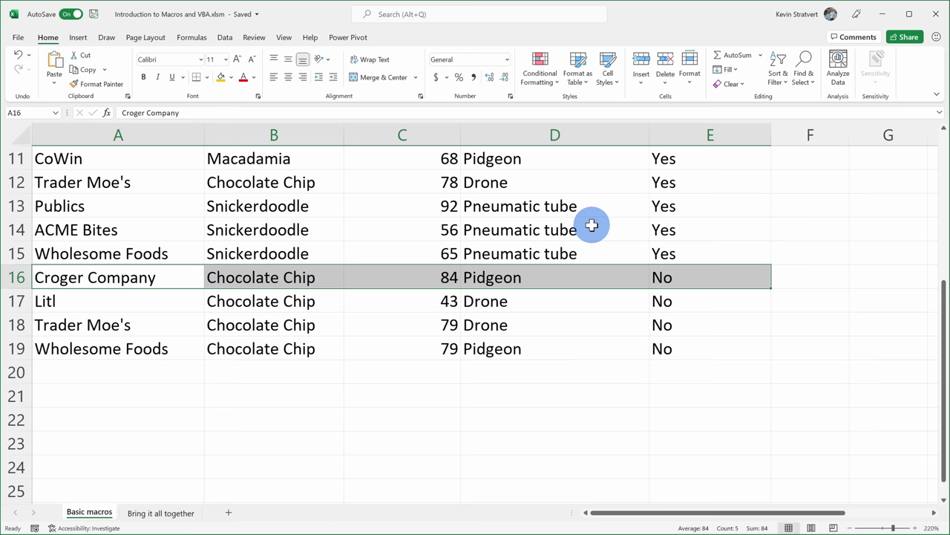
{"action": "key", "text": "ctrl+shift+f"}
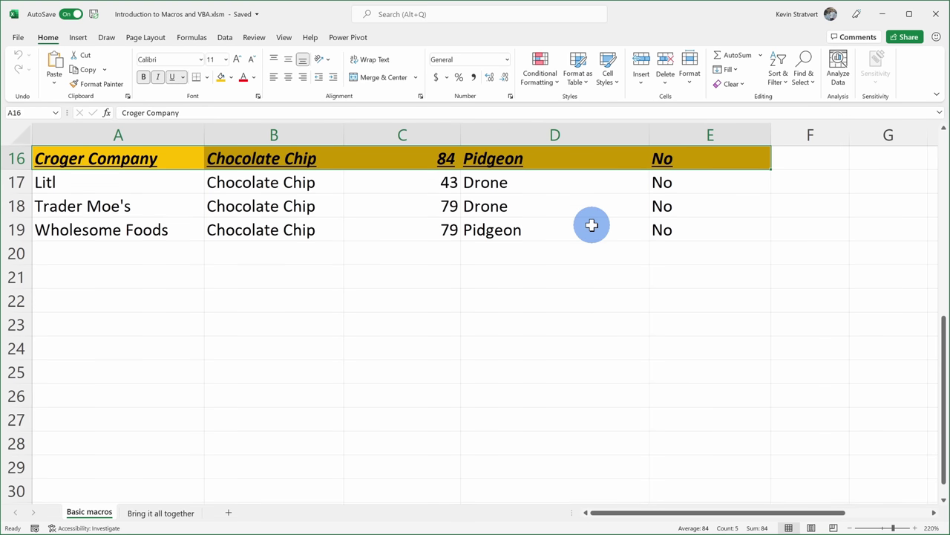
{"action": "scroll", "coordinate": [592, 225], "scroll_direction": "up", "scroll_amount": 1}
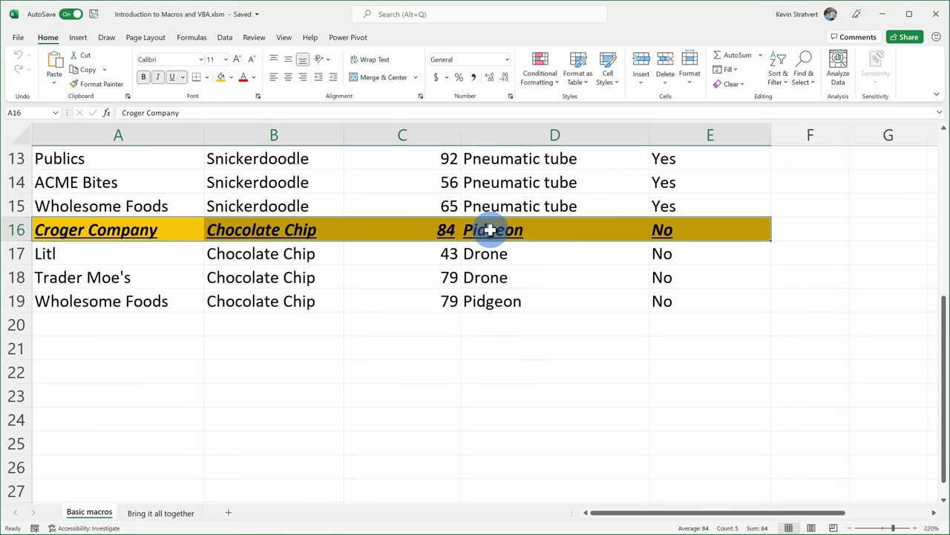
- Clear row 16's formats again and select the company logo picture
{"action": "left_click", "coordinate": [729, 83]}
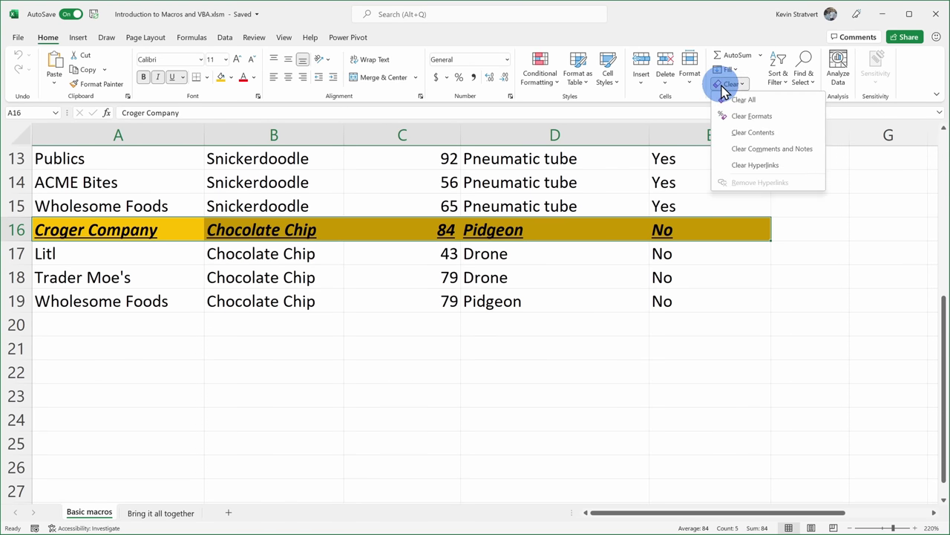
{"action": "left_click", "coordinate": [746, 117]}
{"action": "scroll", "coordinate": [549, 311], "scroll_direction": "up", "scroll_amount": 4}
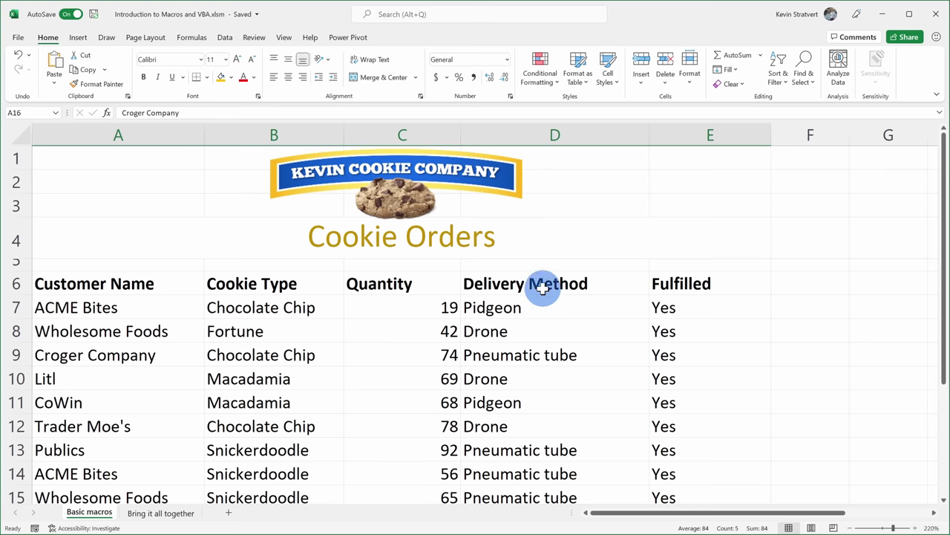
{"action": "left_click", "coordinate": [543, 290]}
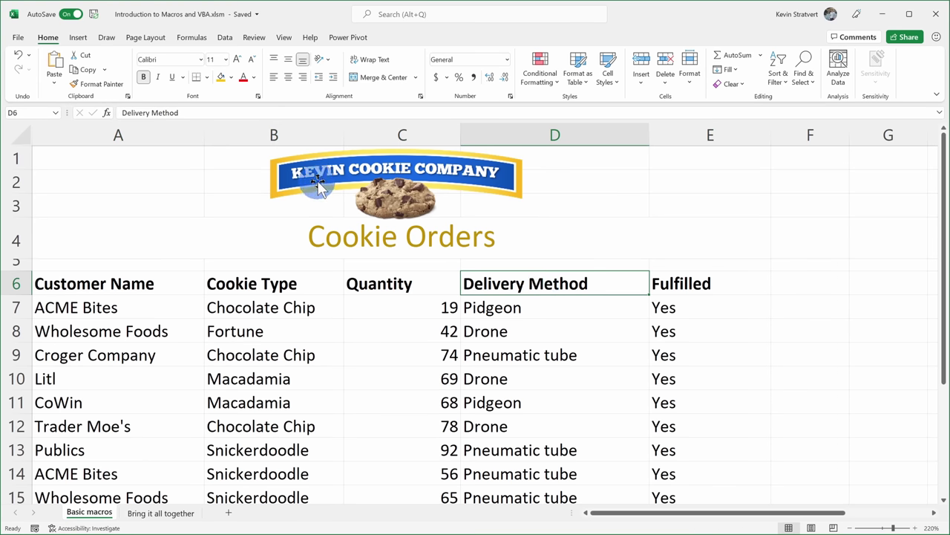
{"action": "left_click", "coordinate": [401, 184]}
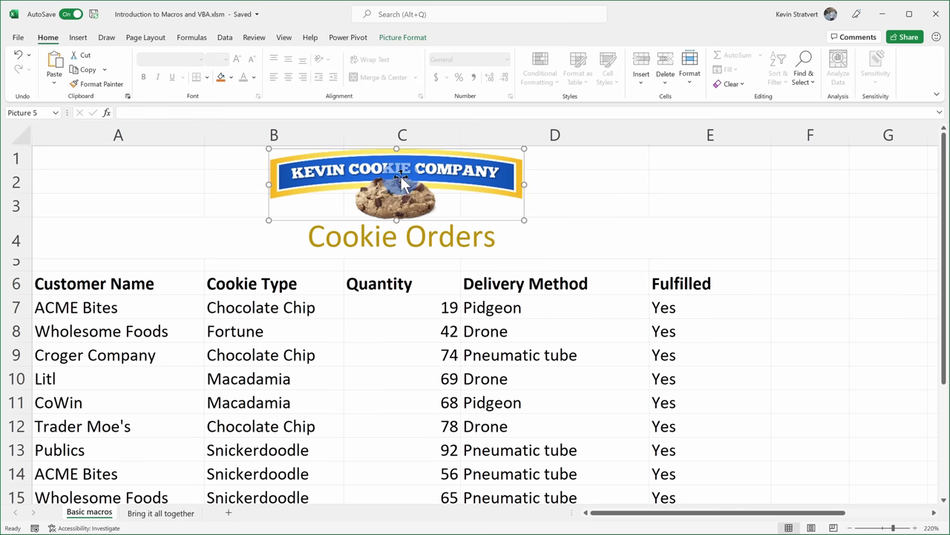
- Assign the HighlightNewOrders macro to the Kevin Cookie Company logo through its Assign Macro option
{"action": "right_click", "coordinate": [401, 180]}
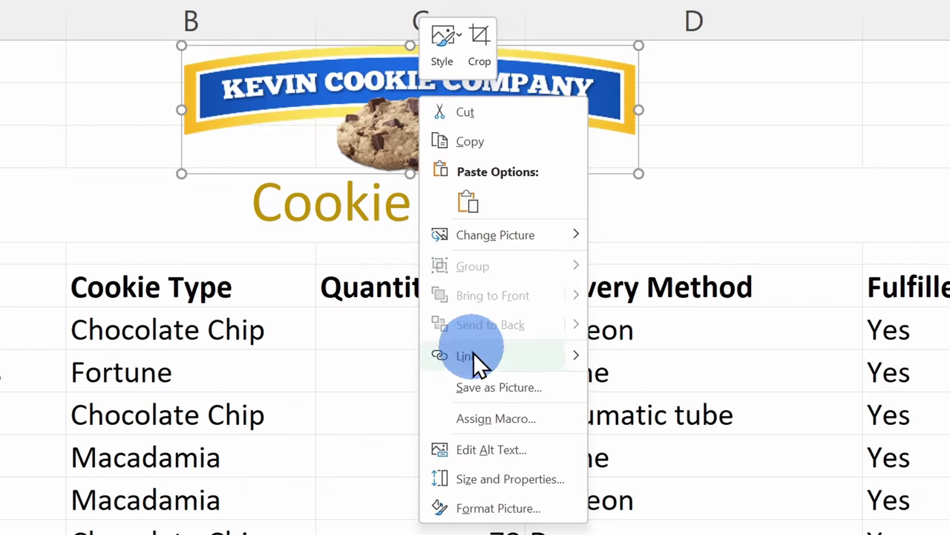
{"action": "left_click", "coordinate": [496, 418]}
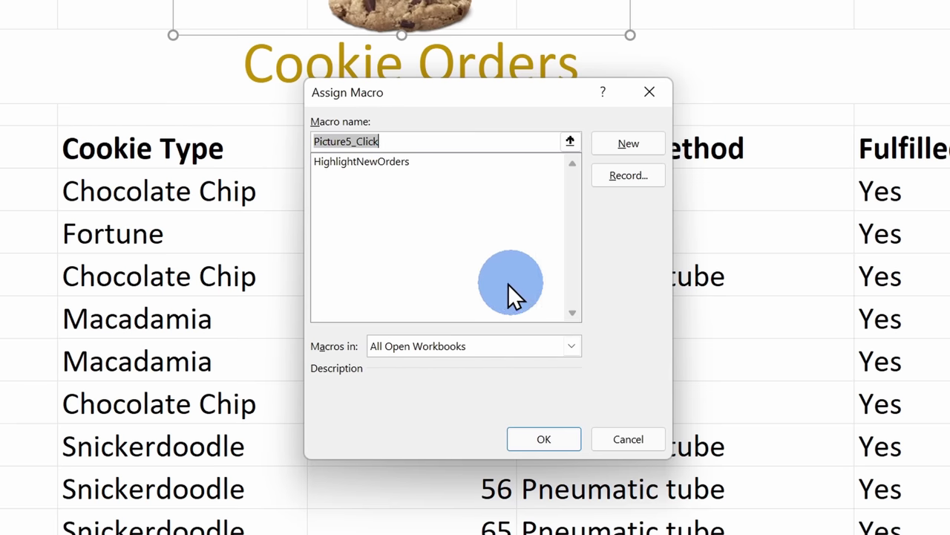
{"action": "left_click", "coordinate": [385, 163]}
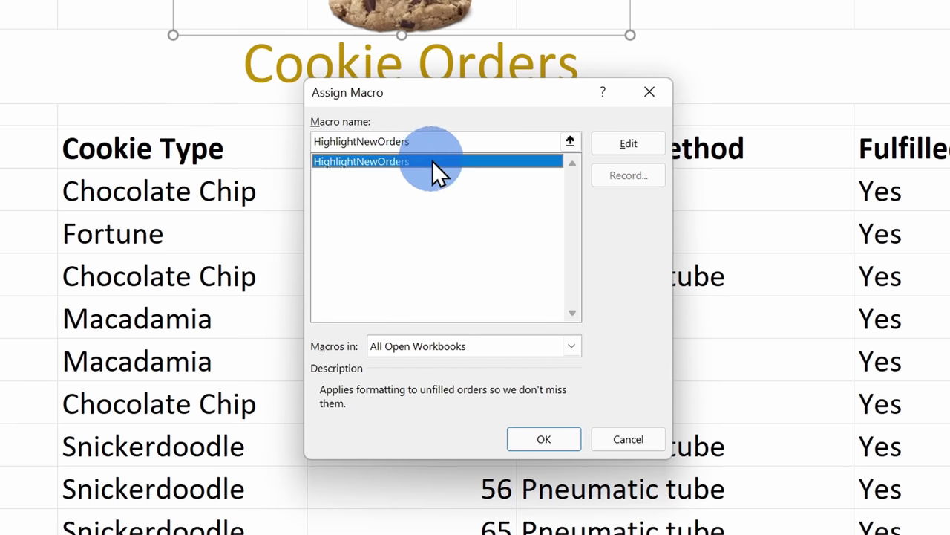
{"action": "left_click", "coordinate": [548, 440]}
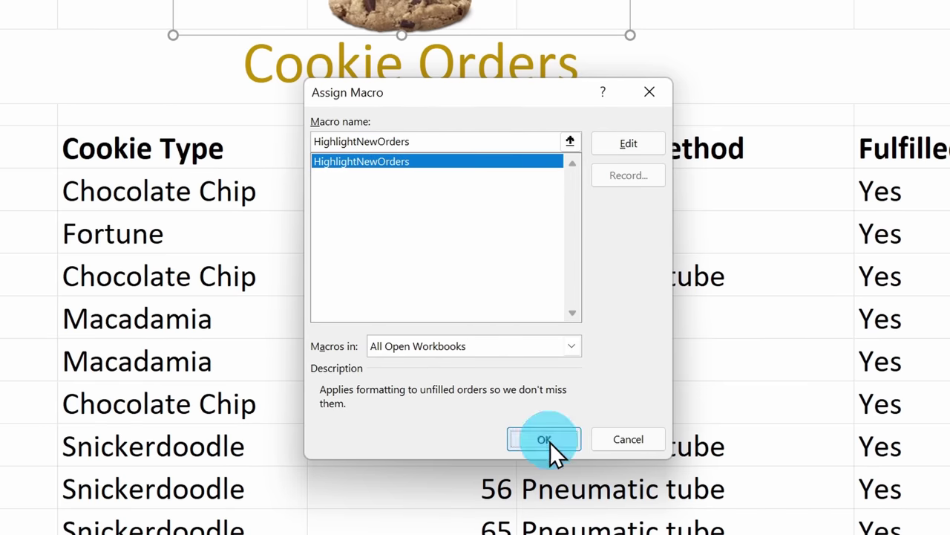
{"action": "left_click", "coordinate": [545, 181]}
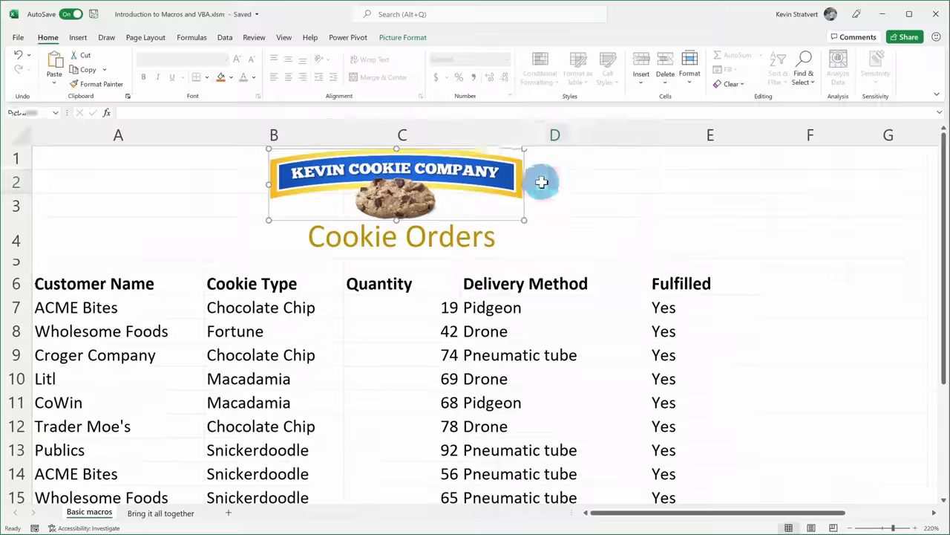
- Run HighlightNewOrders by clicking the logo, then clear the resulting formats from row 16
{"action": "left_click", "coordinate": [404, 187]}
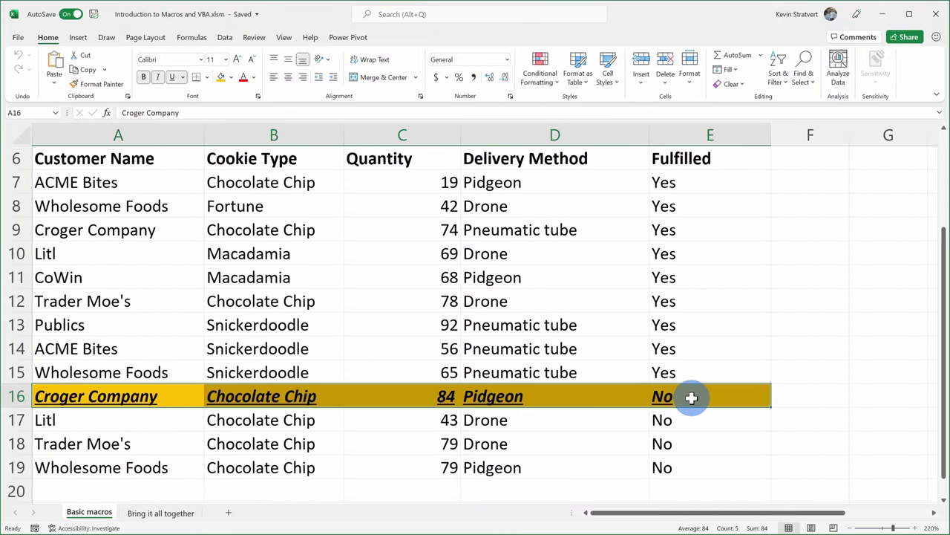
{"action": "left_click", "coordinate": [727, 83]}
{"action": "left_click", "coordinate": [749, 113]}
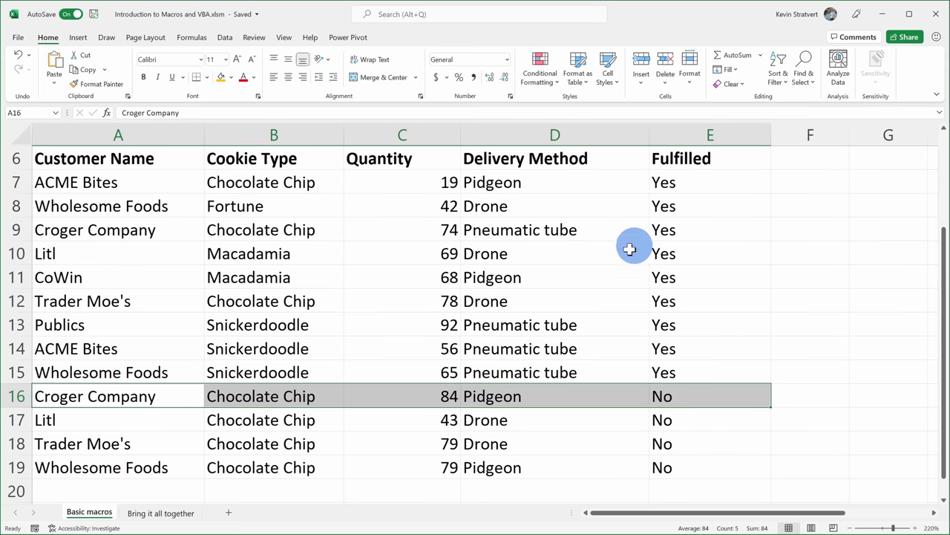